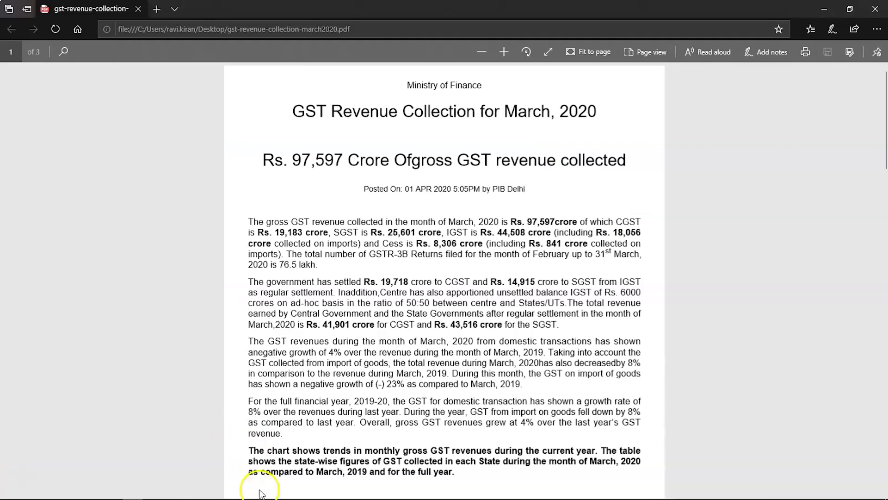
Scroll through the GST revenue PDF in Edge to review the state-wise tables on pages 2 and 3.
key("alt+Tab")
scroll(313, 343, "up", 3, "ctrl")
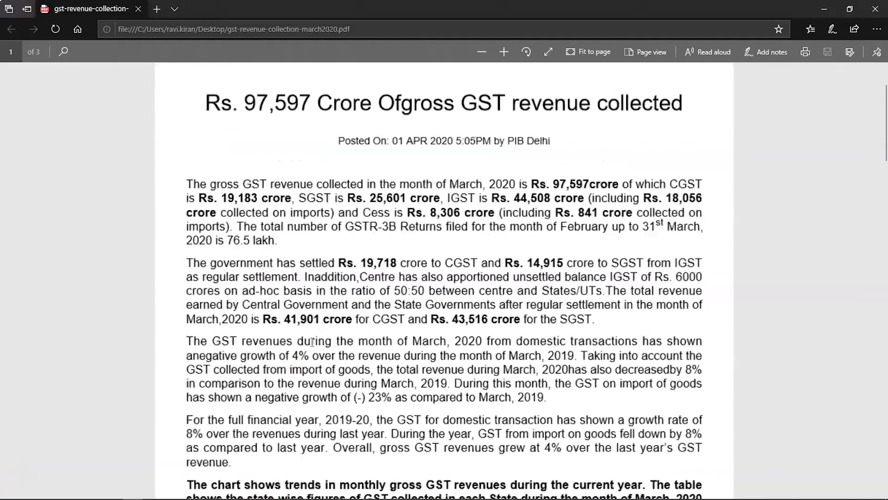
scroll(313, 342, "down", 2, "ctrl")
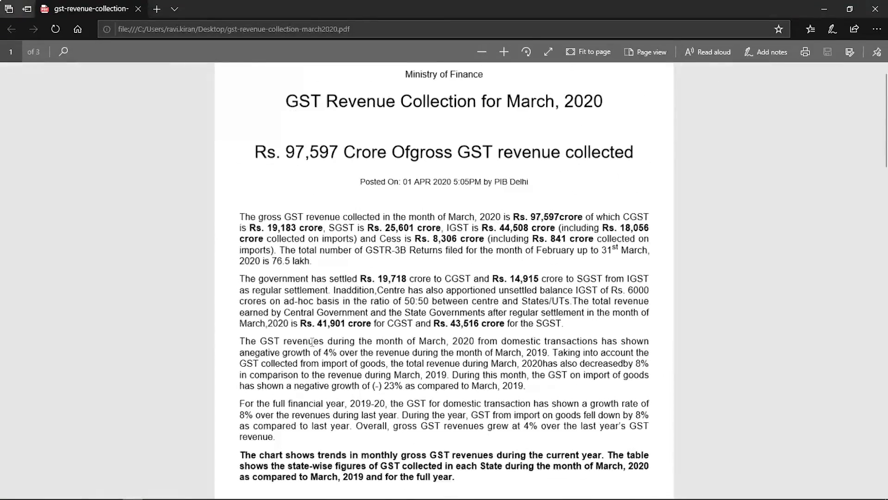
scroll(312, 342, "down", 3)
scroll(312, 343, "down", 10)
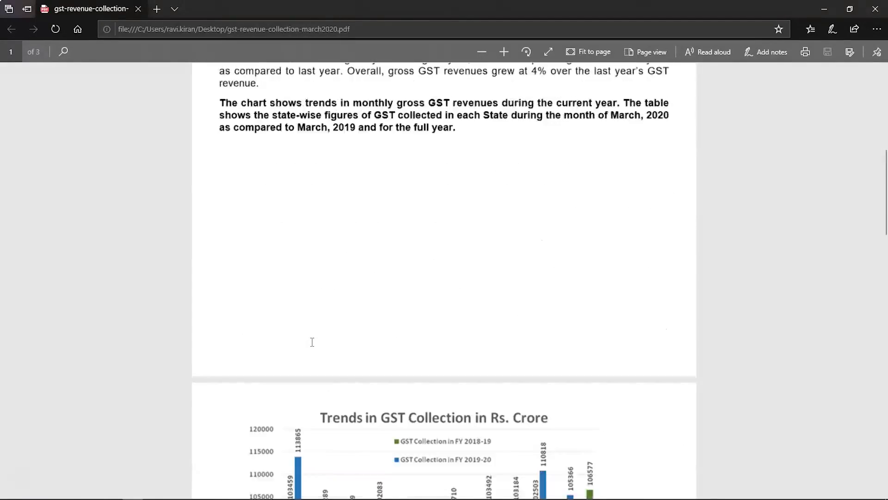
scroll(312, 345, "down", 1)
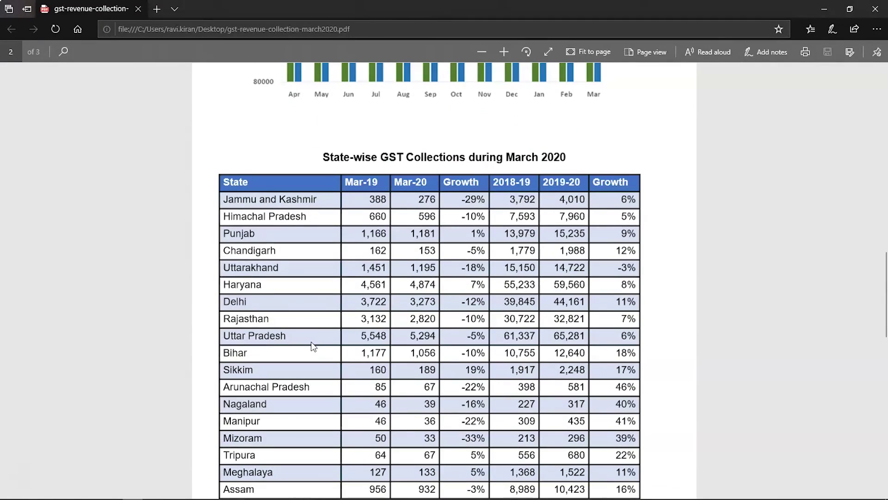
scroll(313, 346, "down", 5)
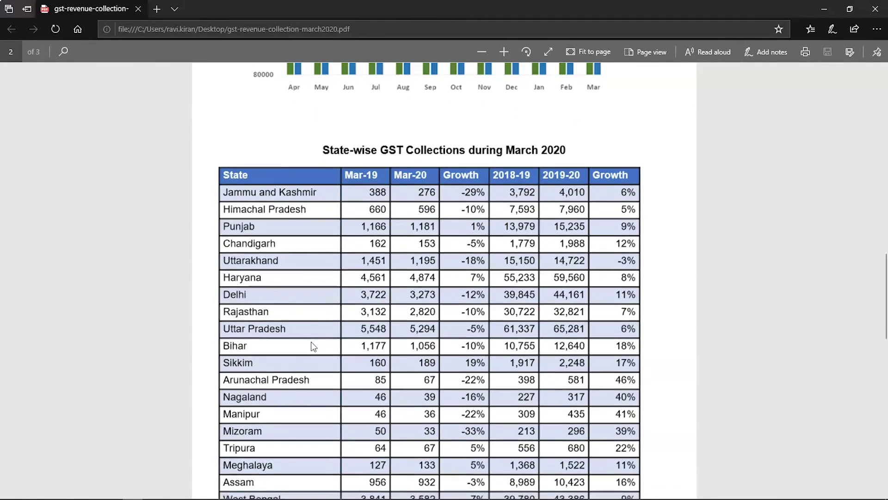
scroll(314, 346, "down", 8)
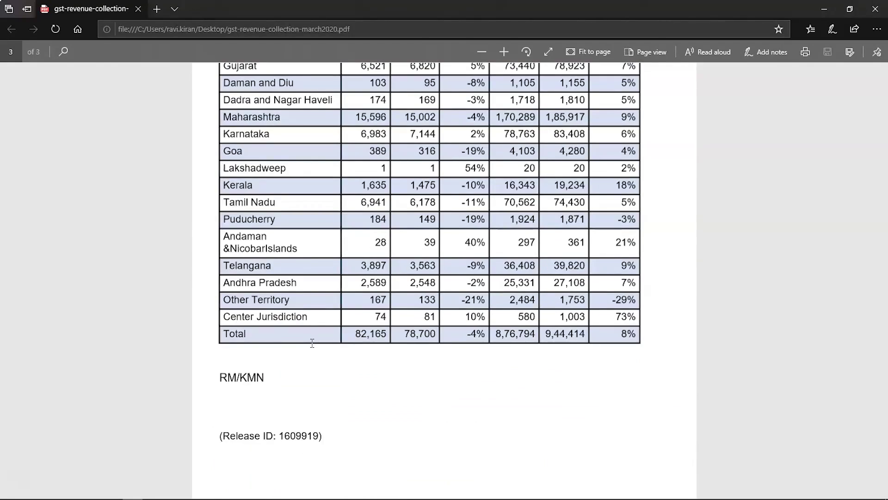
scroll(313, 342, "up", 8)
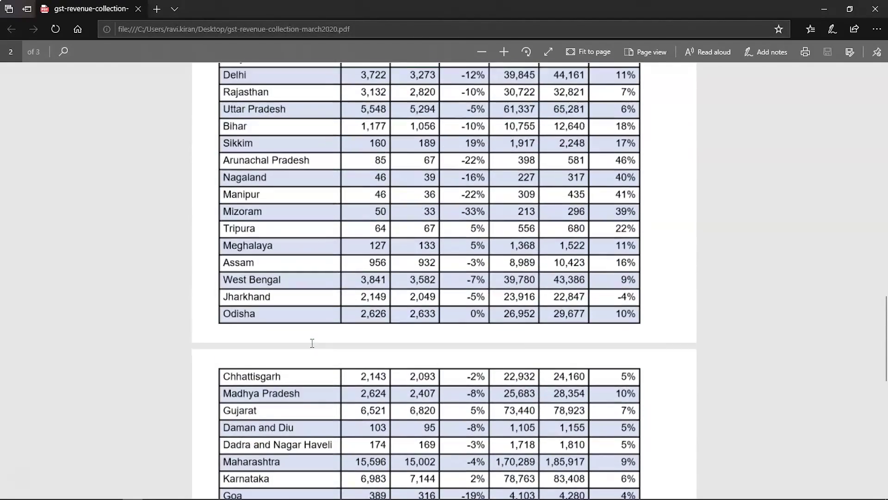
scroll(310, 346, "up", 4)
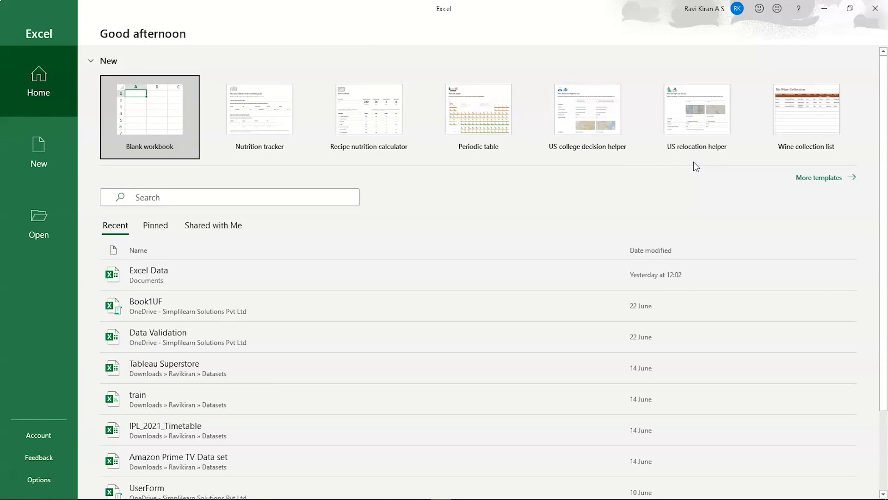
Create a blank workbook, Book1, and show the Data tab's import commands.
left_click(165, 102)
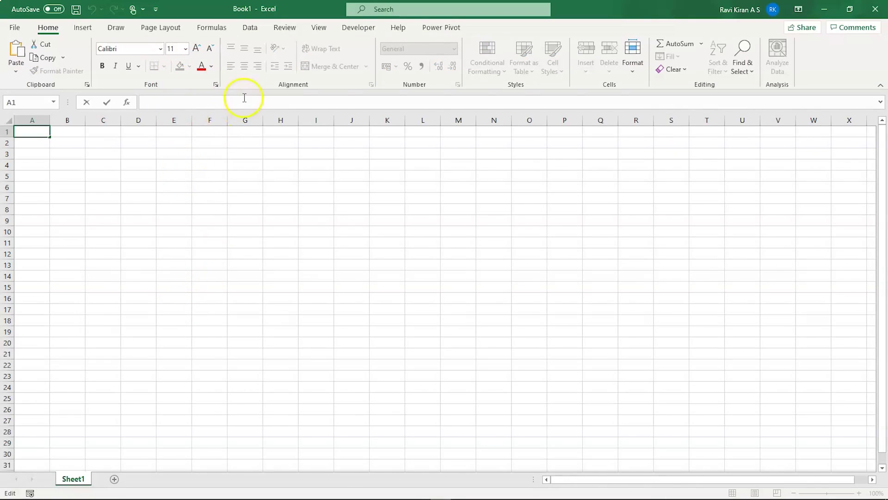
left_click(250, 33)
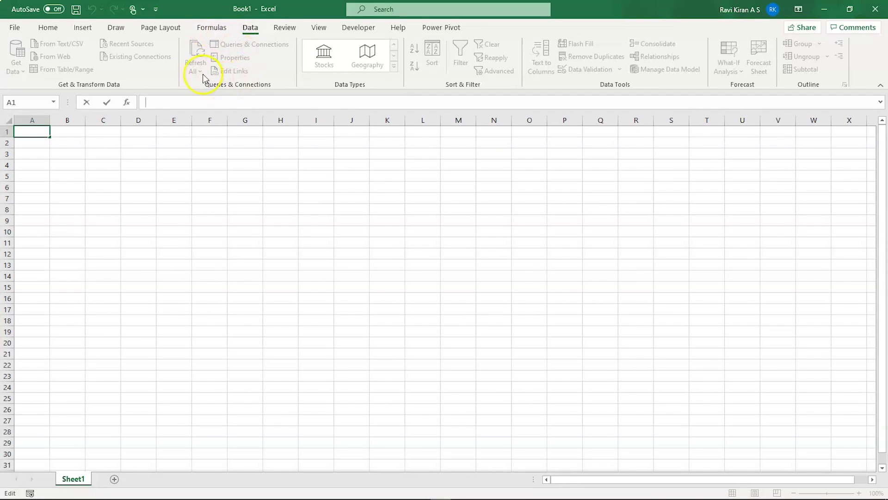
left_click(79, 241)
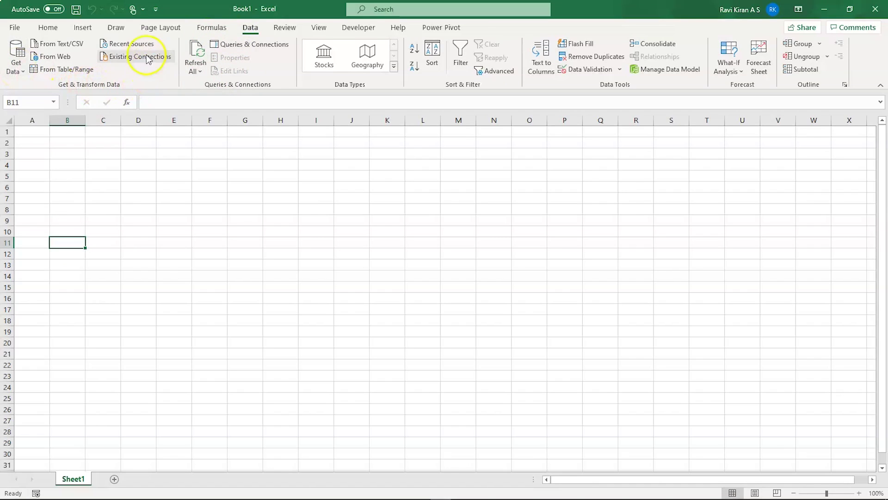
Browse the Get Data source menus and point to From File > From PDF.
left_click(16, 71)
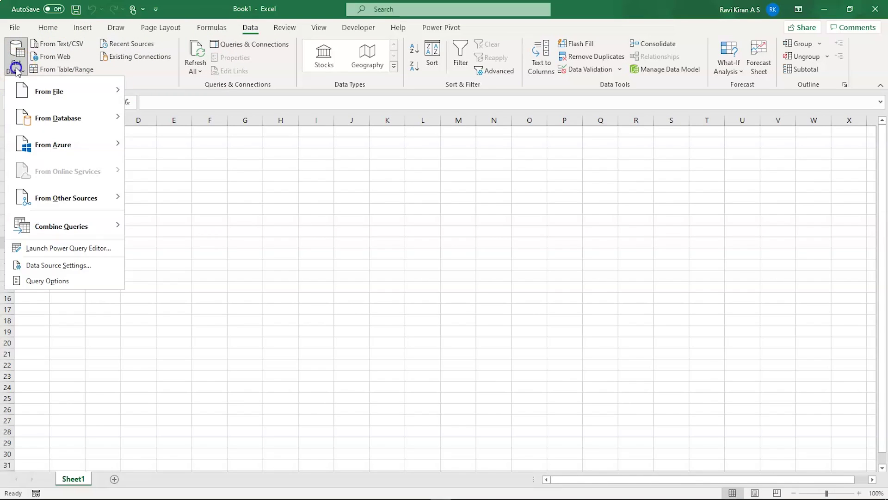
mouse_move(28, 92)
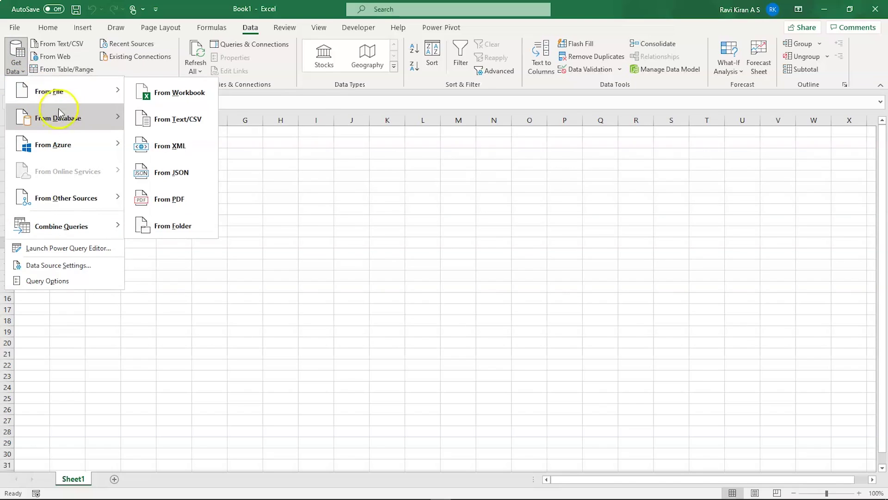
mouse_move(60, 125)
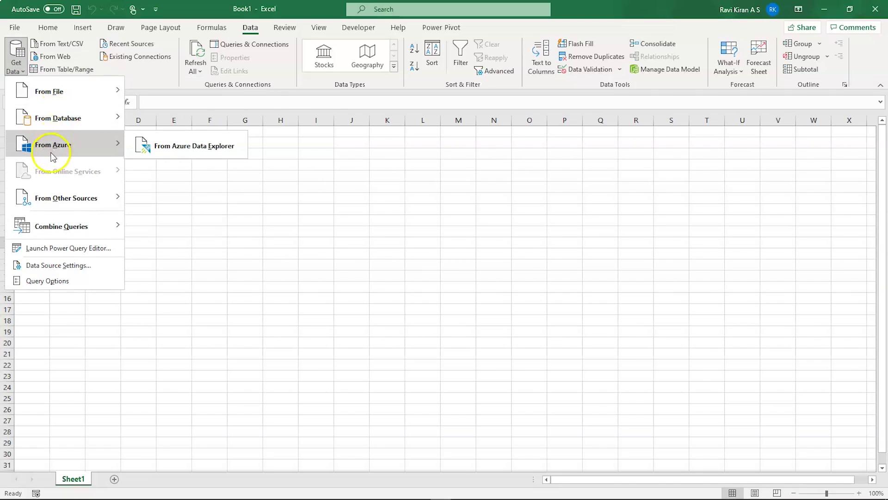
mouse_move(52, 208)
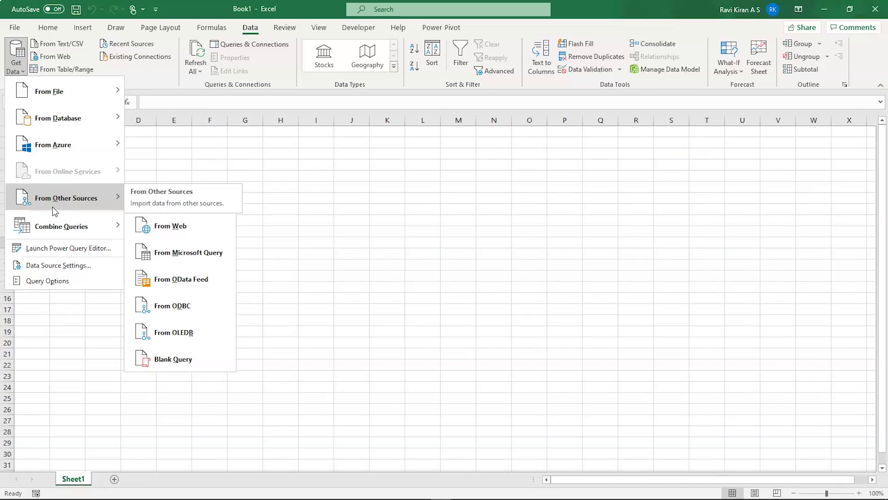
mouse_move(64, 95)
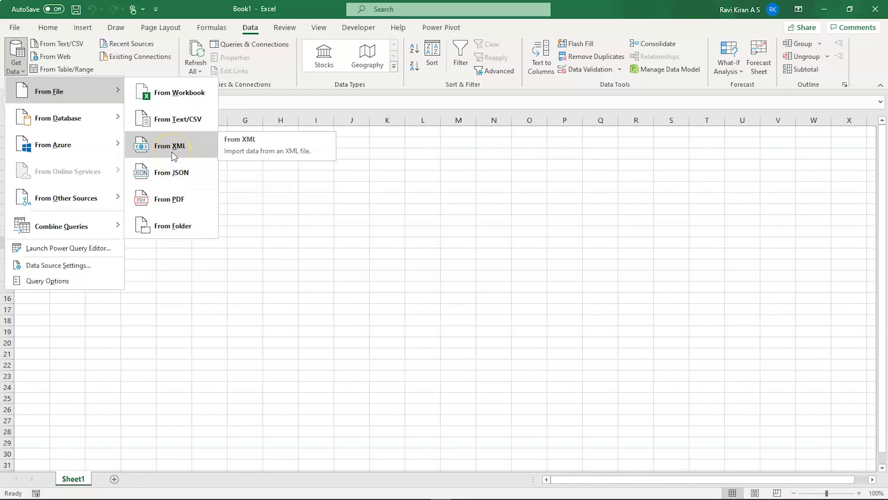
left_click(175, 125)
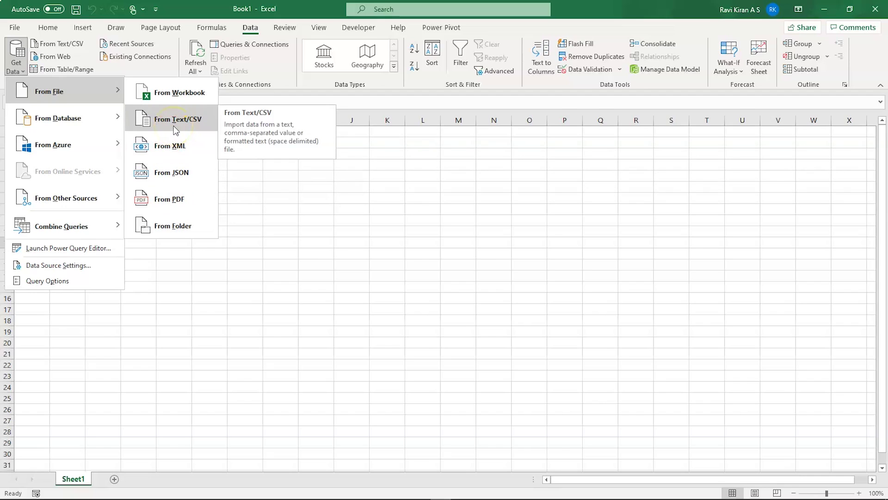
Import gst-revenue-collection-march2020.pdf from the Desktop using From PDF.
left_click(166, 196)
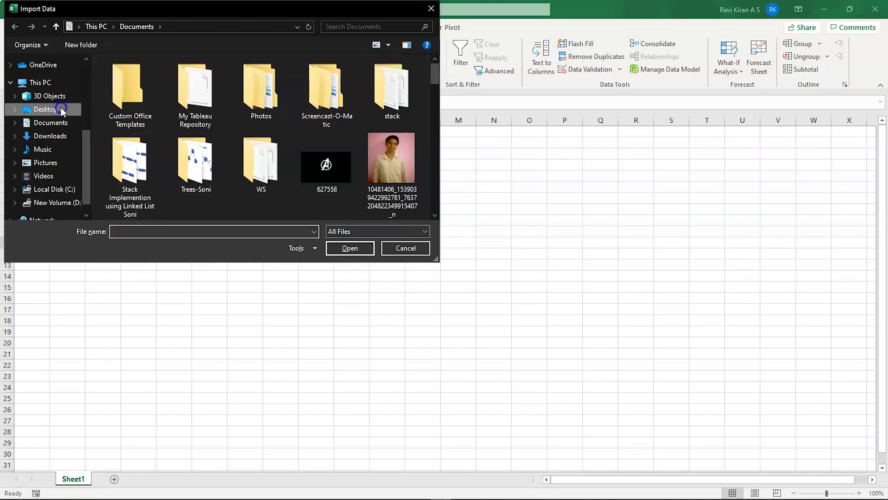
left_click(61, 110)
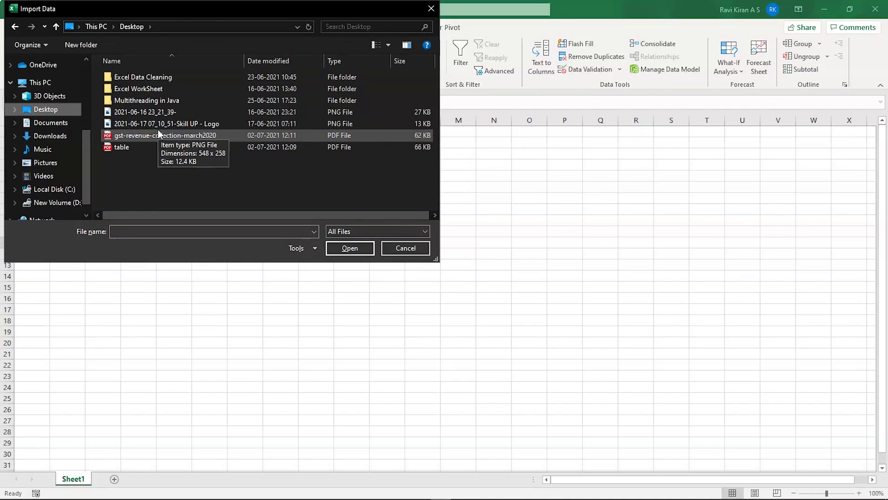
left_click(139, 141)
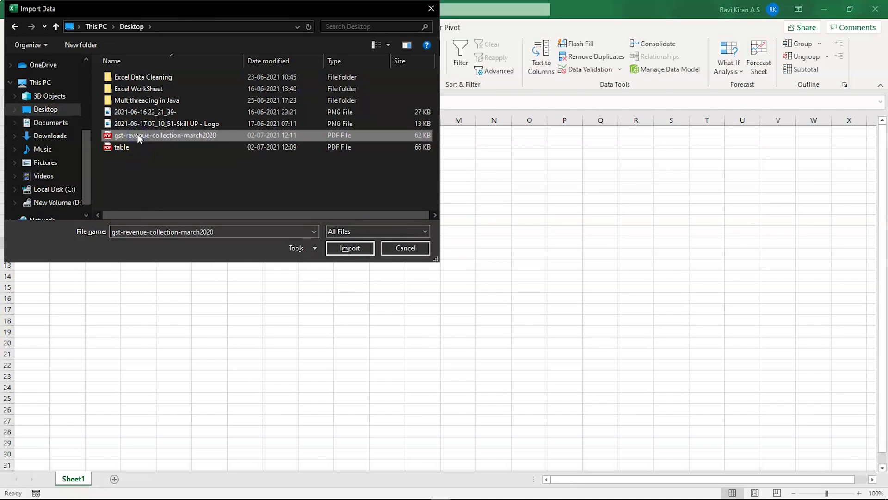
left_click(344, 248)
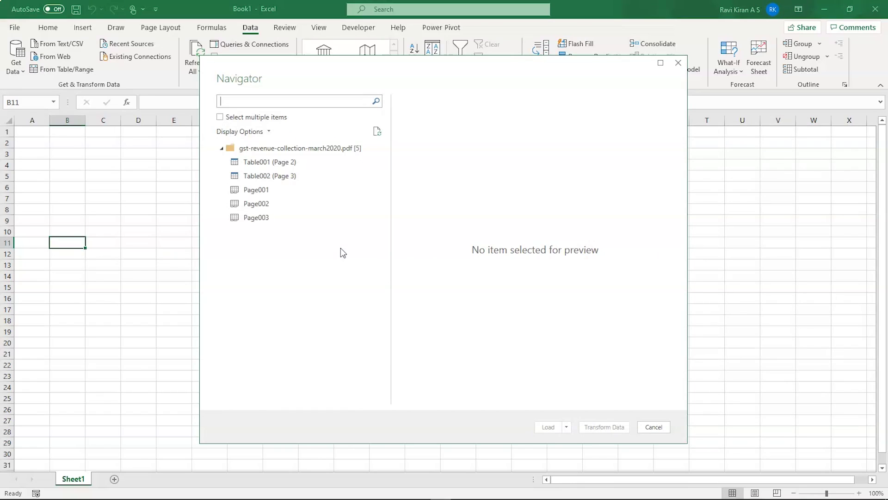
Preview Table001 (Page 2) and Table002 (Page 3) in the Navigator, switching between them twice.
left_click(261, 162)
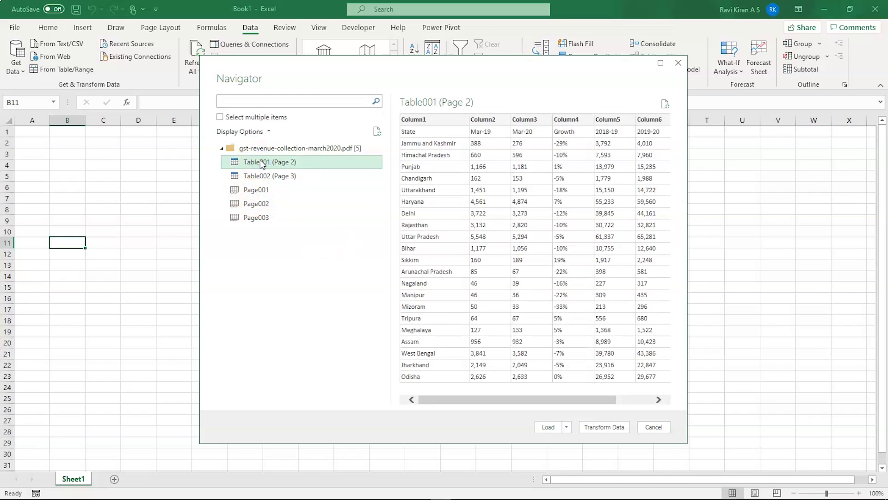
left_click(257, 176)
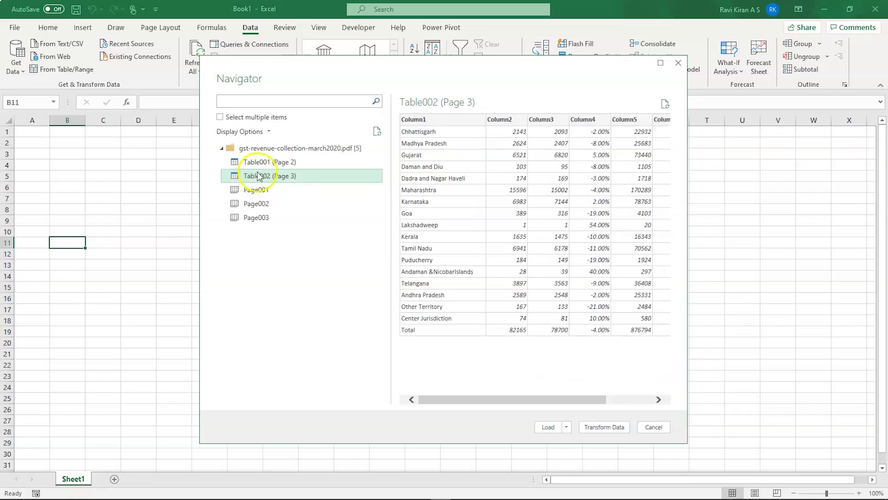
left_click(259, 164)
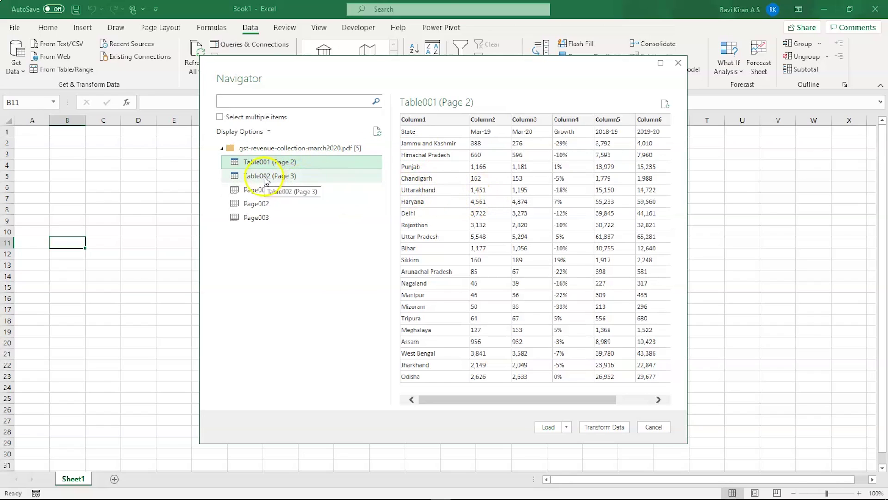
left_click(245, 180)
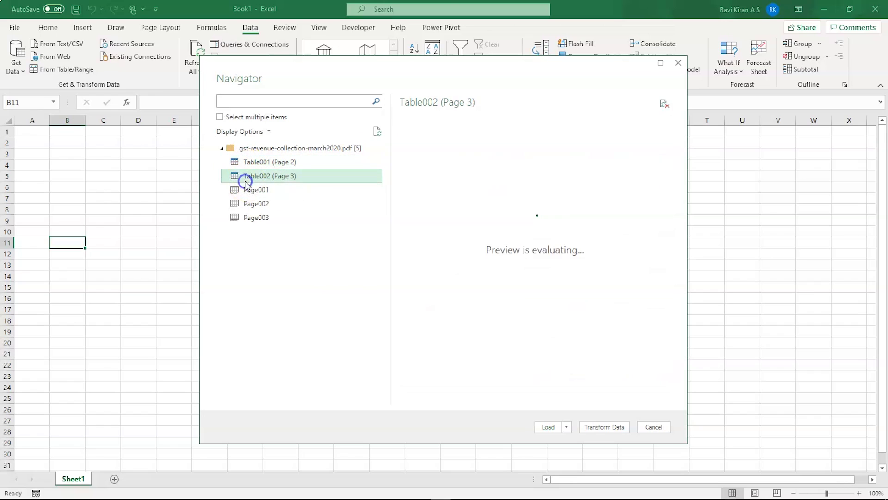
Preview the raw contents of Page001, Page002 and Page003 in the Navigator.
left_click(246, 192)
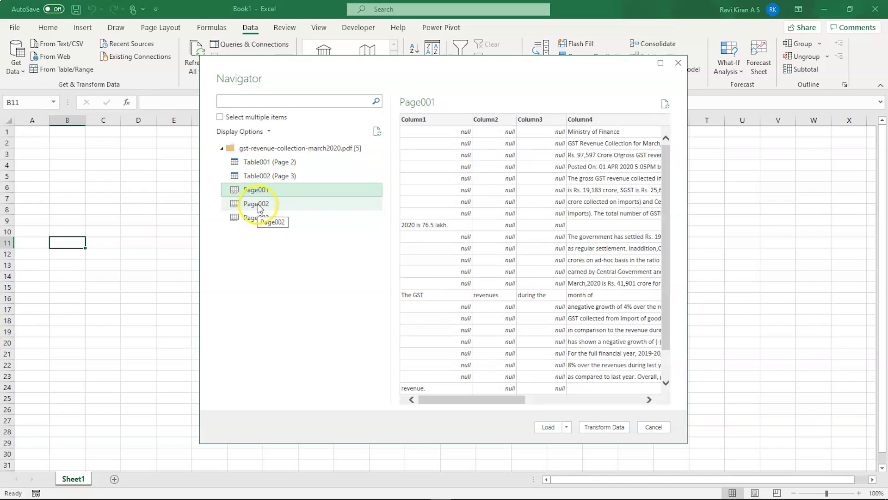
left_click(259, 207)
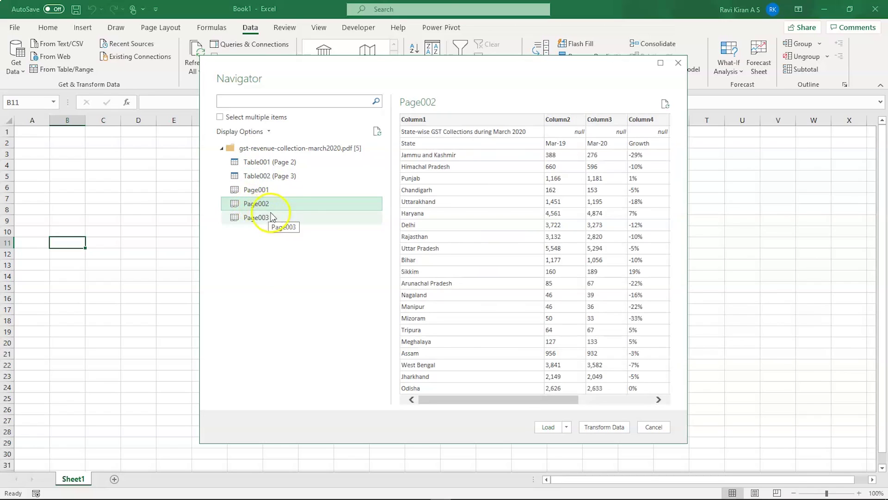
left_click(270, 217)
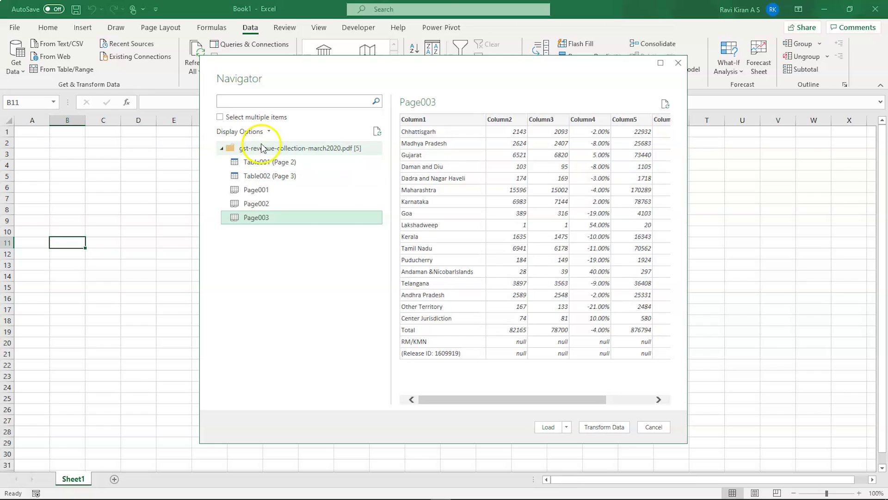
With Select multiple items enabled, check Table001 (Page 2), Table002 (Page 3), Page002 and Page003.
left_click(219, 118)
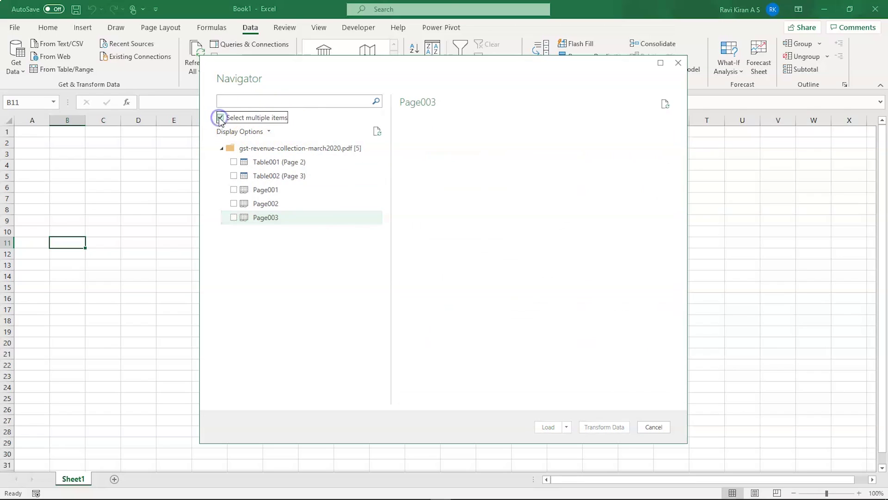
left_click(234, 162)
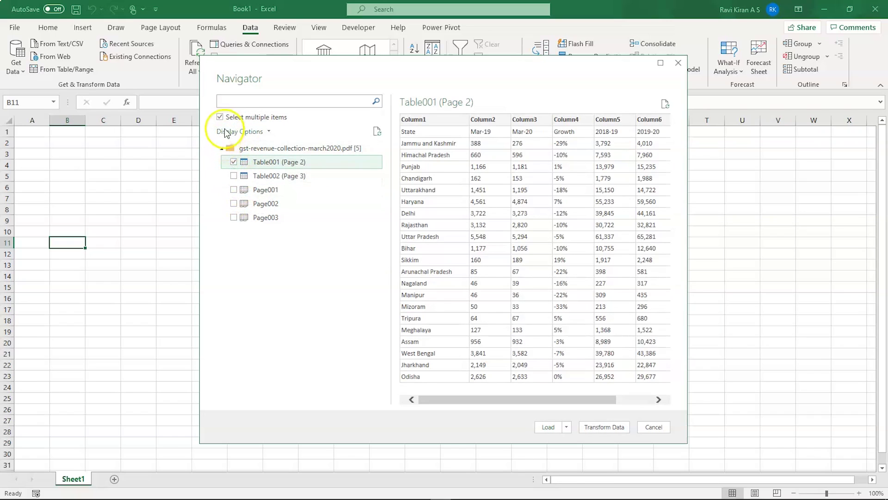
left_click(221, 118)
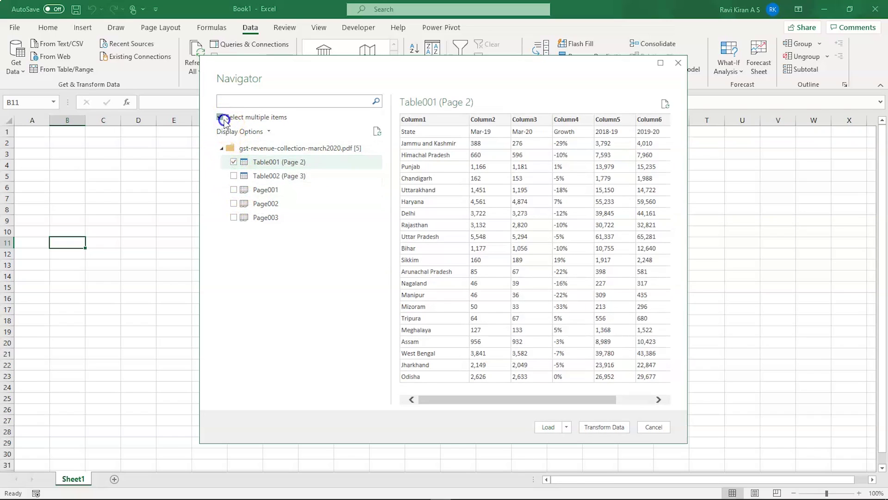
left_click(254, 163)
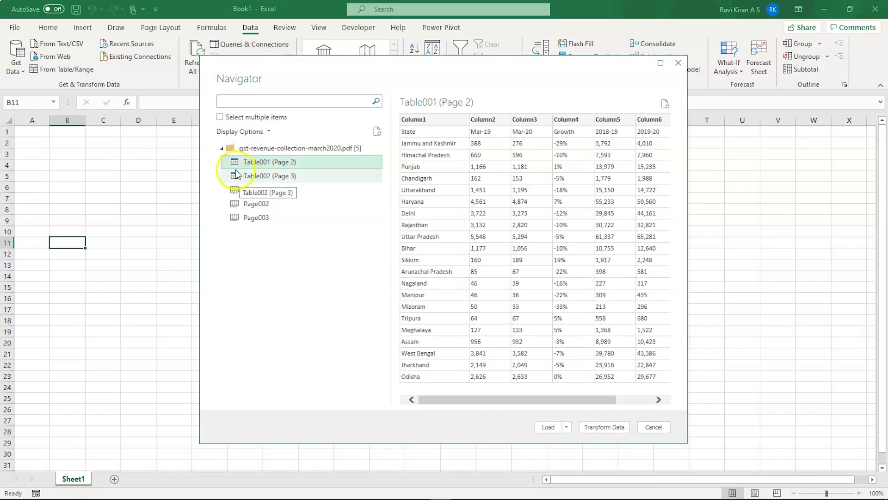
left_click(220, 117)
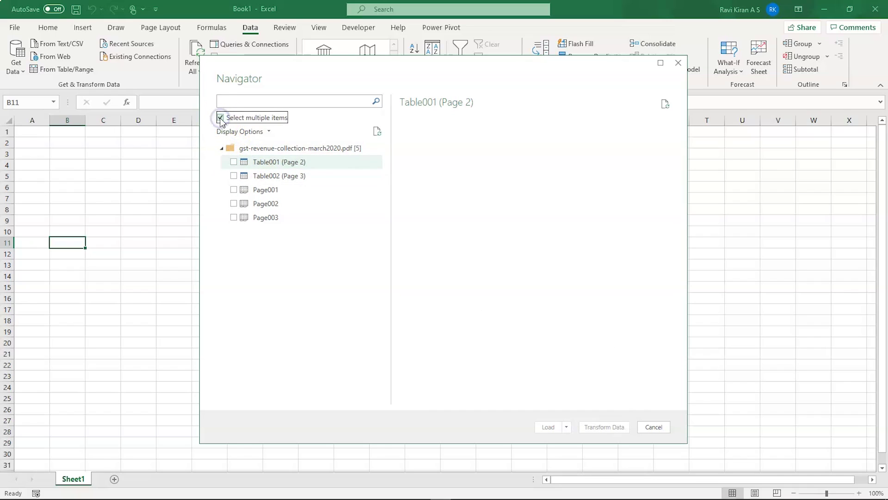
left_click(234, 162)
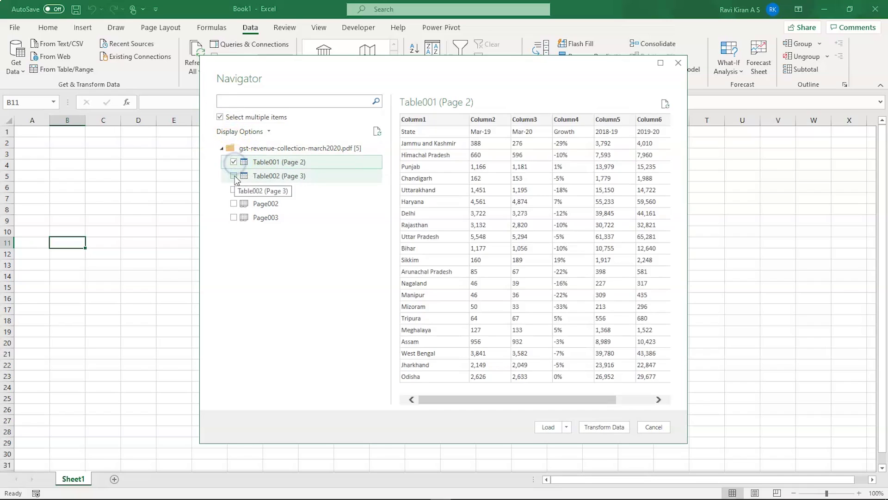
left_click(234, 176)
left_click(234, 204)
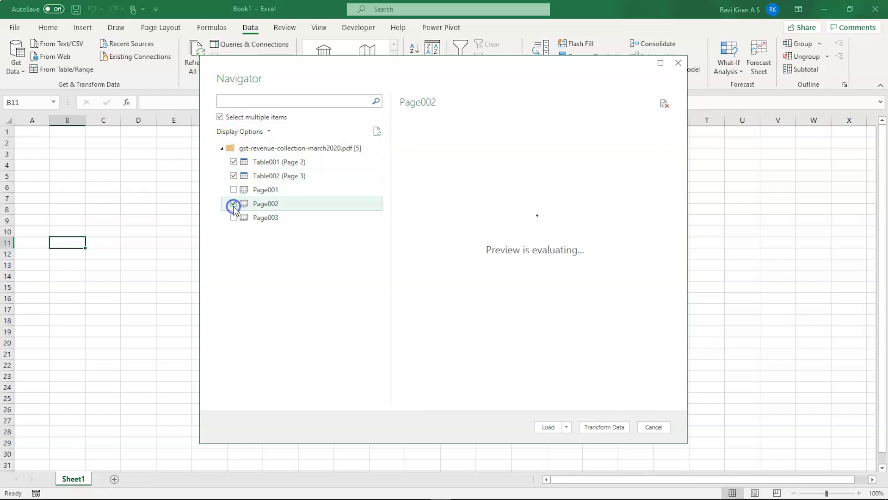
left_click(234, 217)
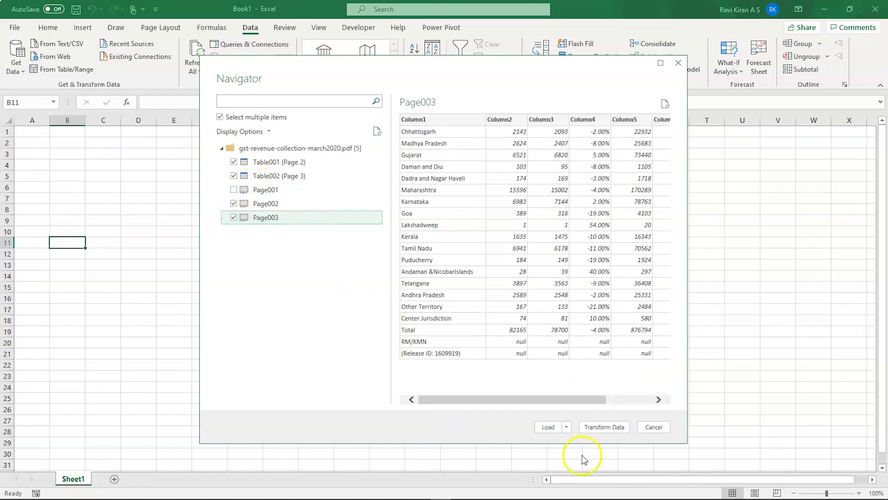
Load the four selections as queries: Table001 (22 rows), Table002 (18), Page002 (23) and Page003 (20).
left_click(557, 428)
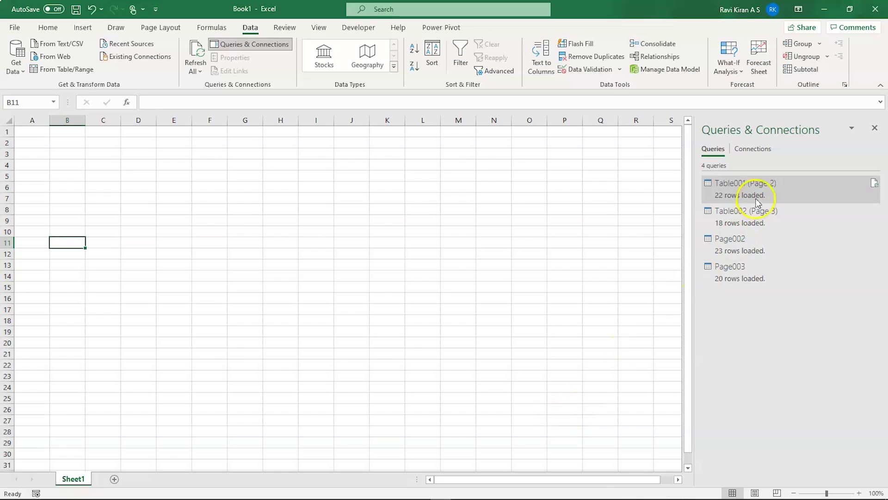
mouse_move(753, 184)
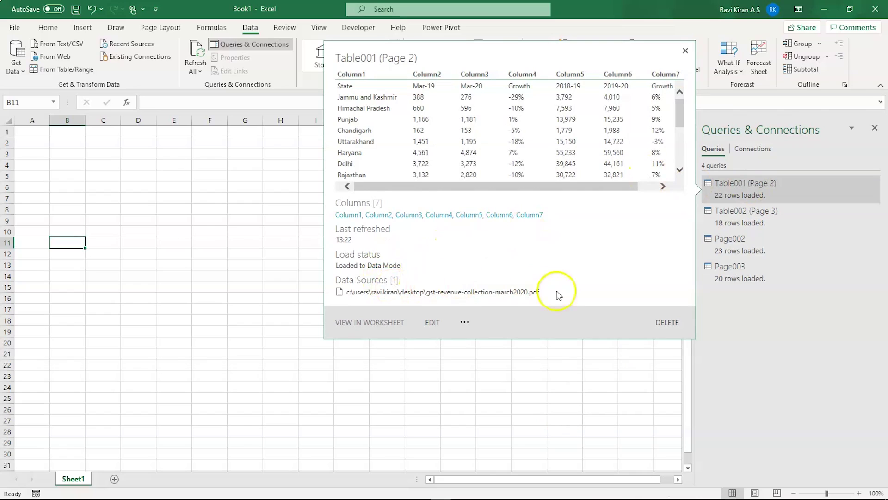
left_click(686, 52)
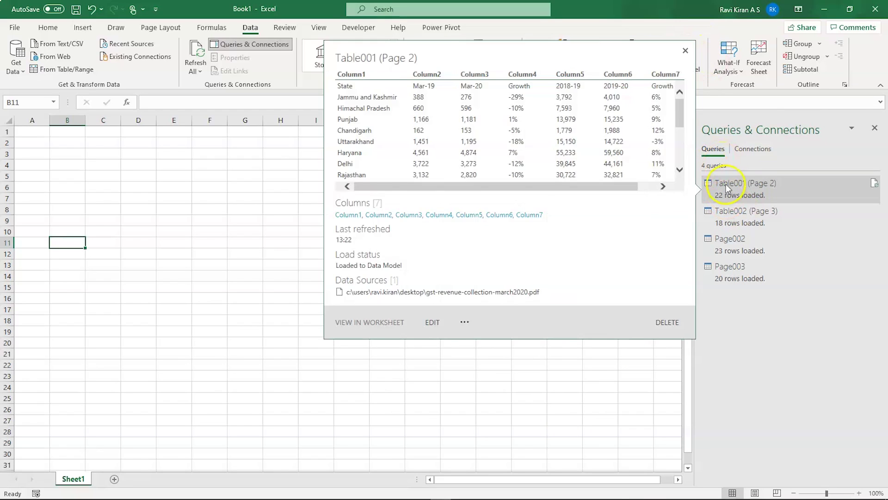
Use Load To on the Table001 (Page 2) query, choosing Table and New worksheet.
right_click(726, 185)
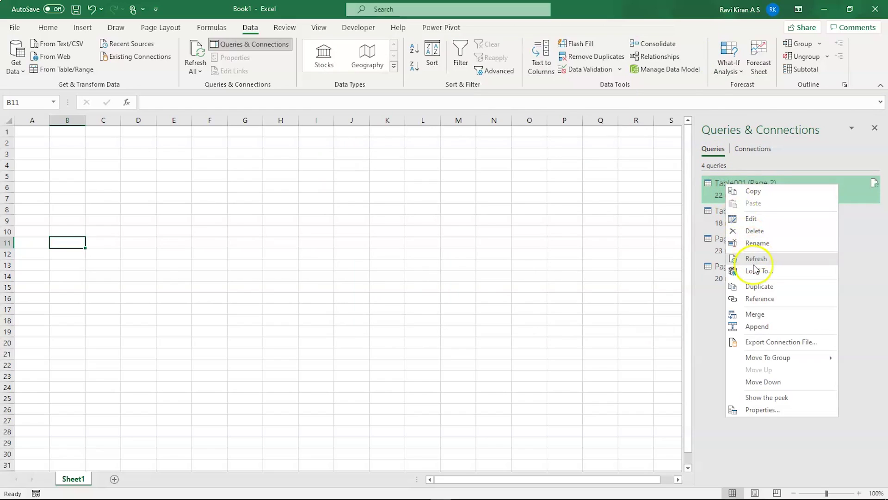
left_click(755, 273)
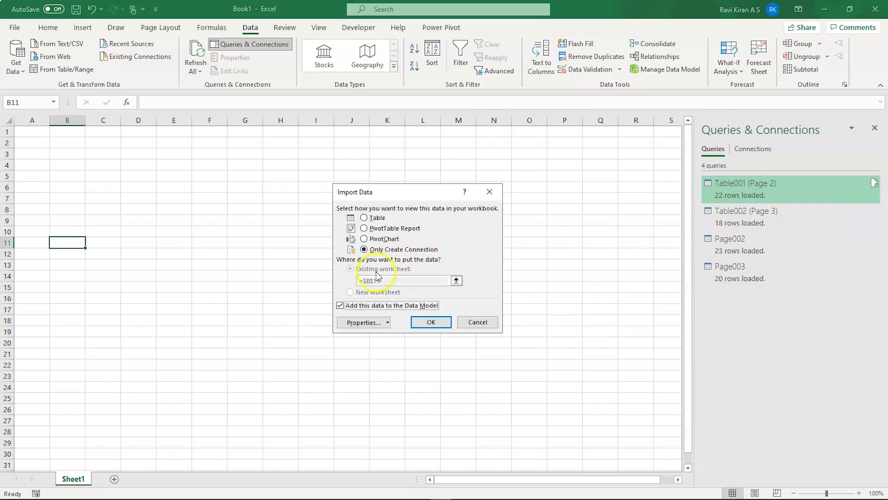
left_click(365, 219)
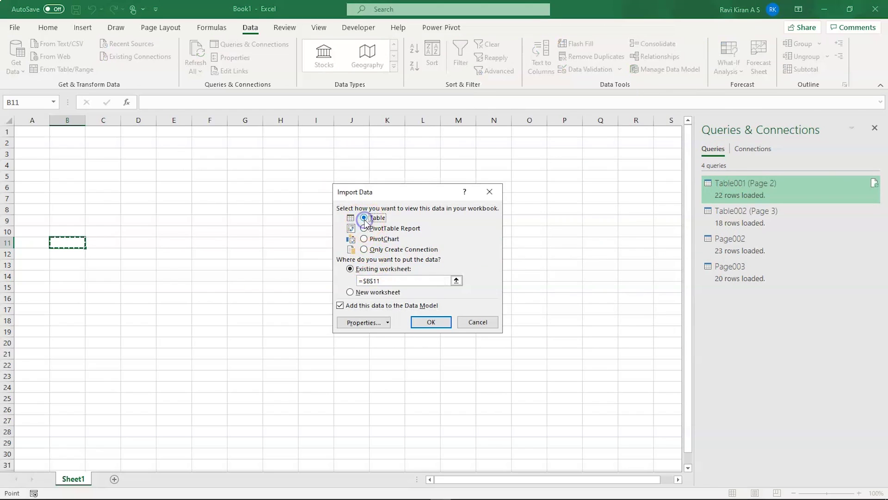
left_click(350, 292)
left_click(431, 323)
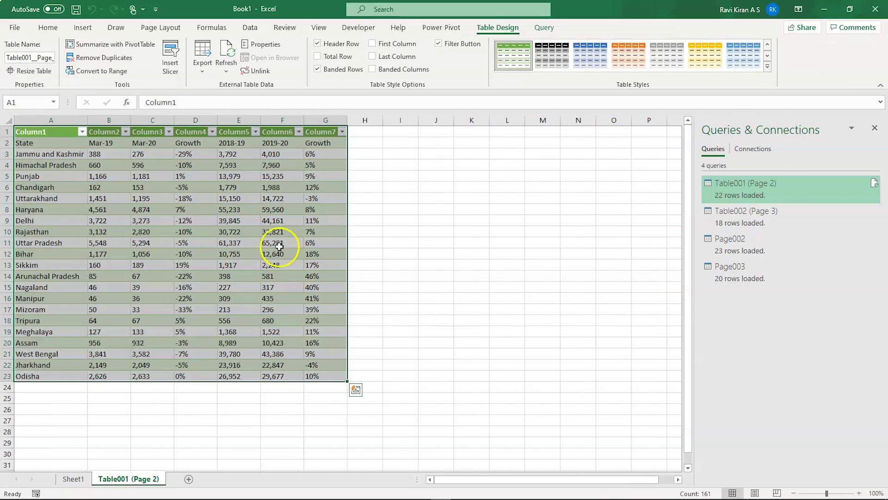
Use Load To on the Table002 (Page 3) query, choosing Table and New worksheet.
left_click(375, 333)
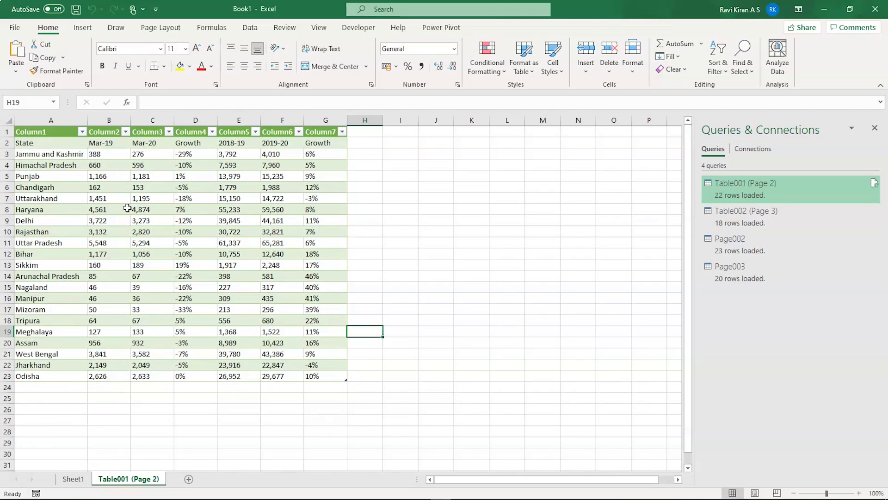
left_click(731, 218)
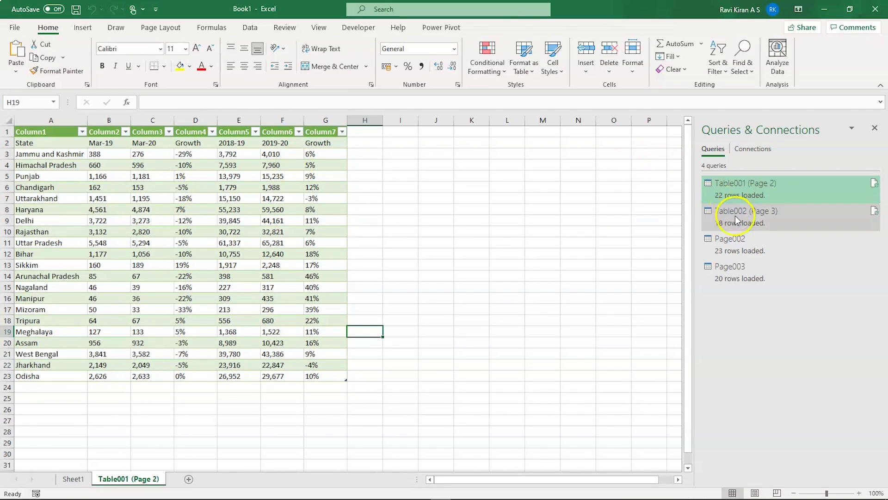
right_click(731, 221)
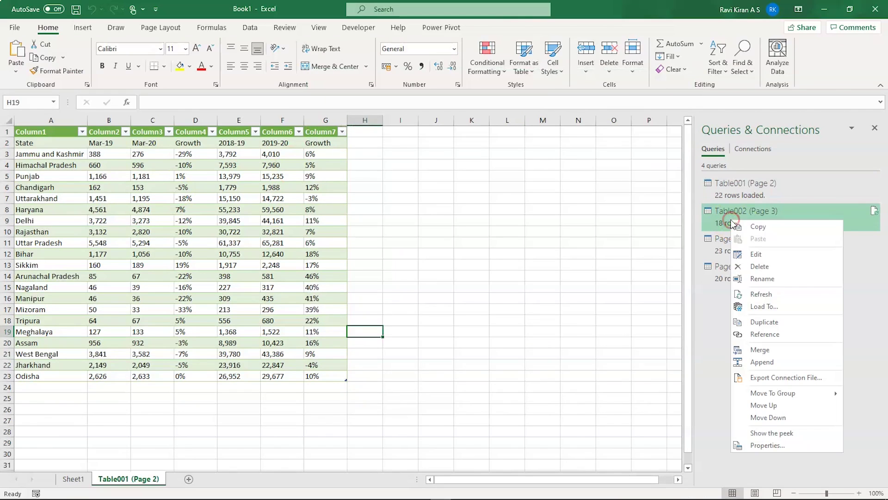
left_click(760, 308)
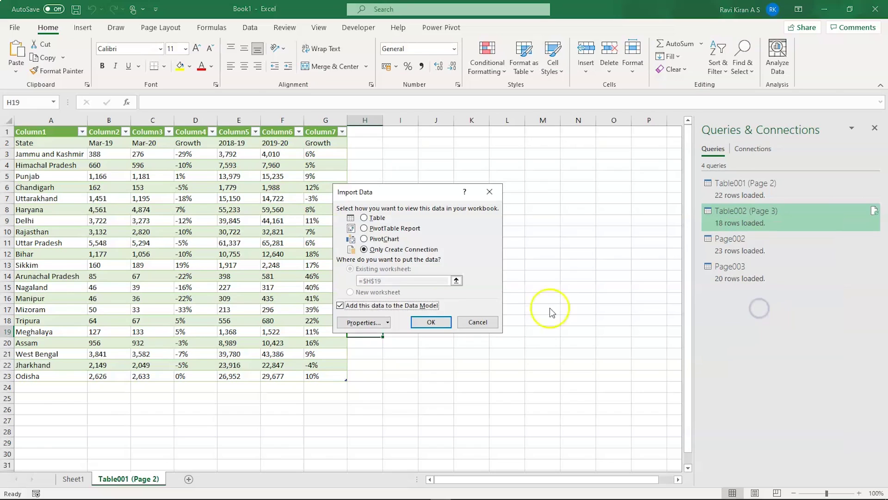
left_click(364, 219)
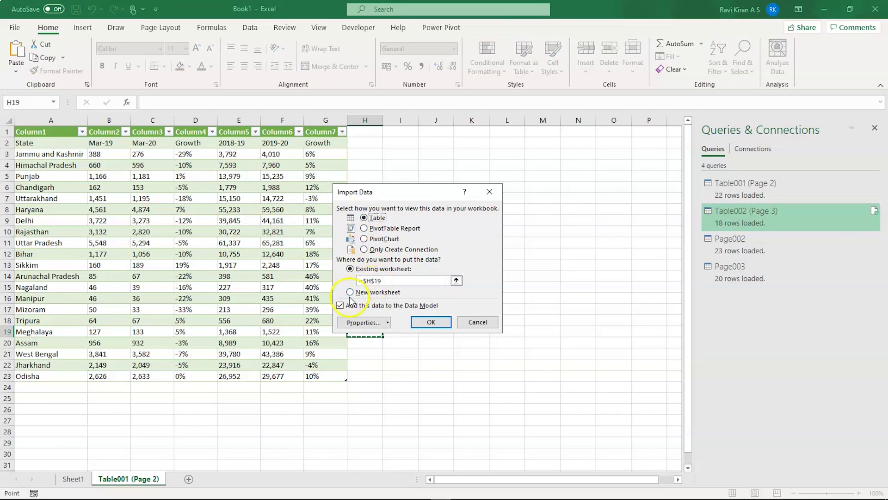
left_click(351, 294)
left_click(431, 323)
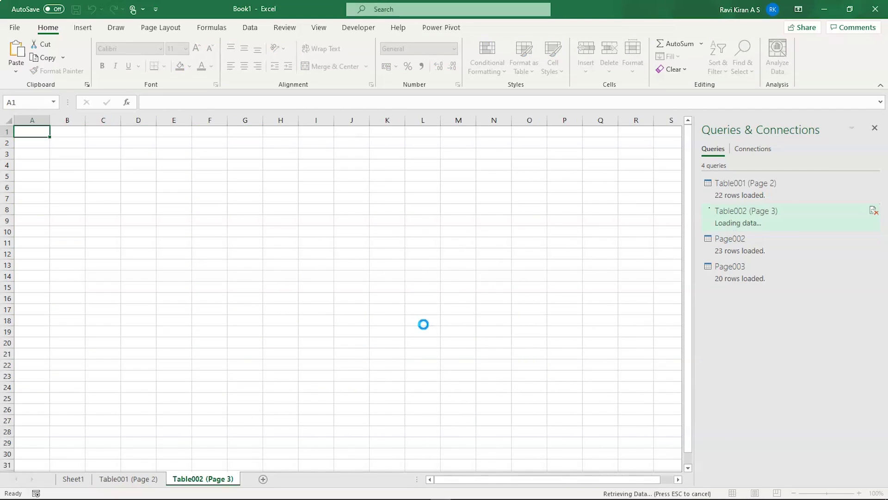
Load the Page002 query as a table on a new worksheet.
right_click(751, 239)
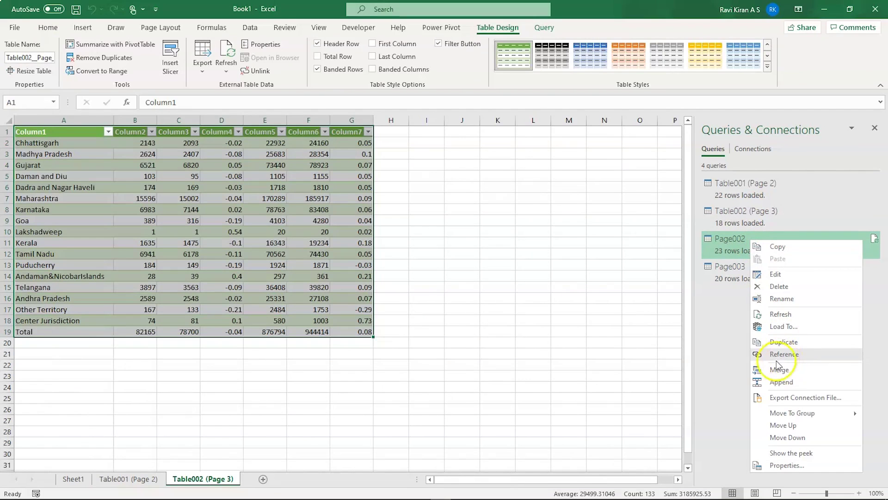
left_click(785, 327)
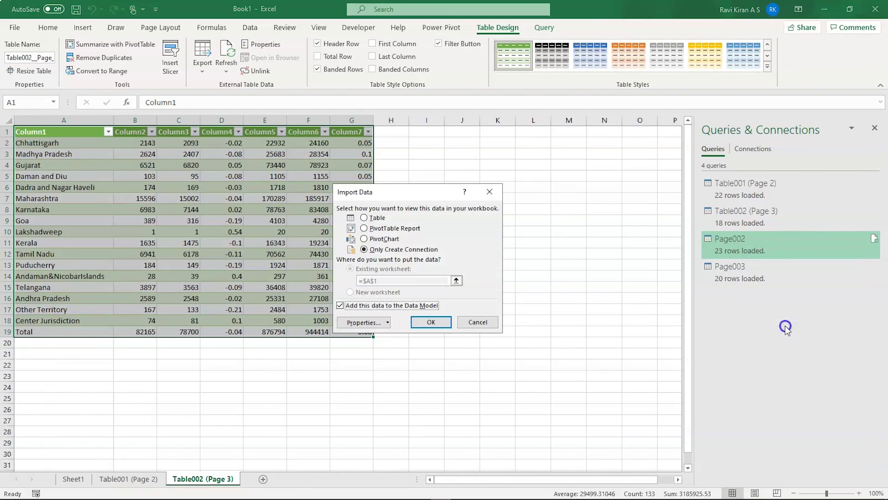
left_click(364, 218)
left_click(359, 293)
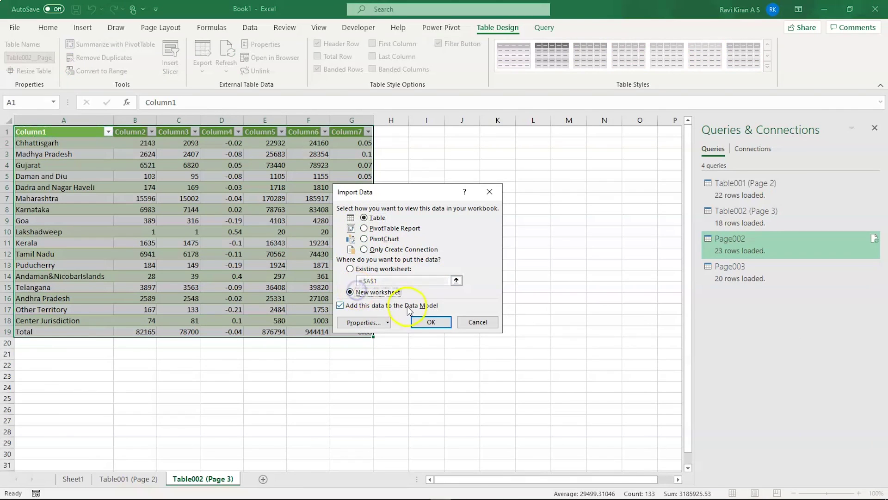
left_click(426, 322)
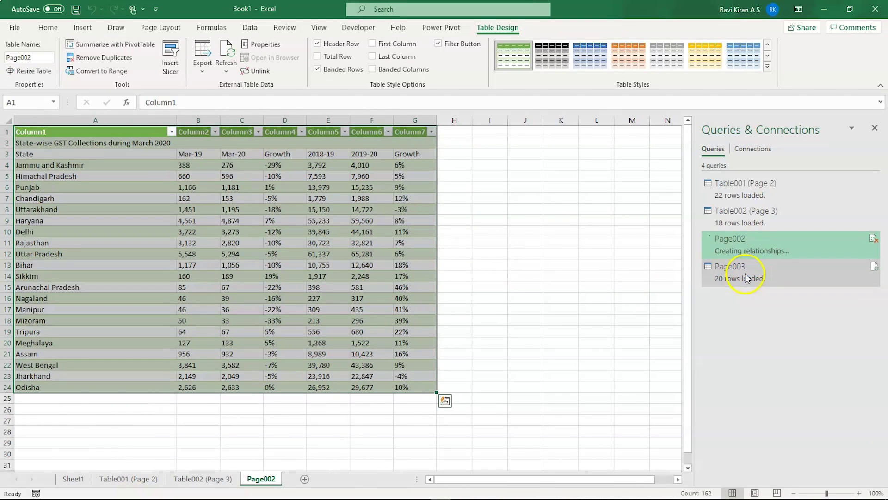
Load the Page003 query onto a new worksheet through Load To.
right_click(746, 268)
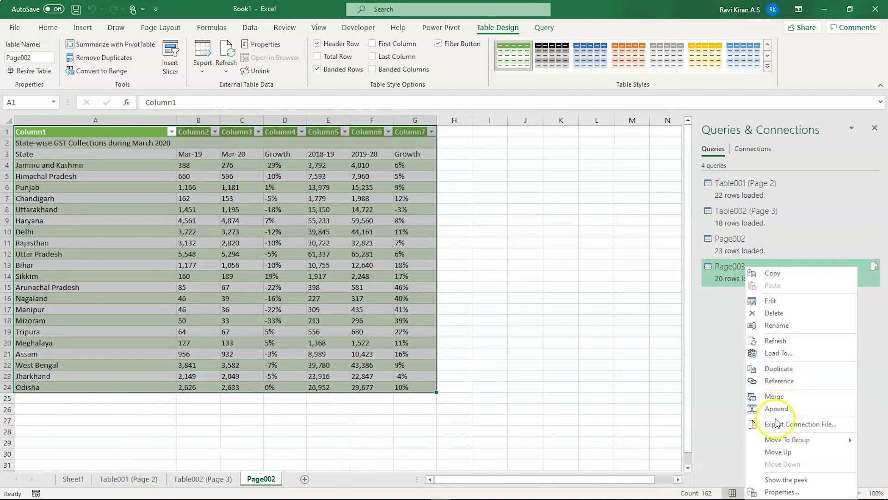
left_click(779, 353)
left_click(350, 292)
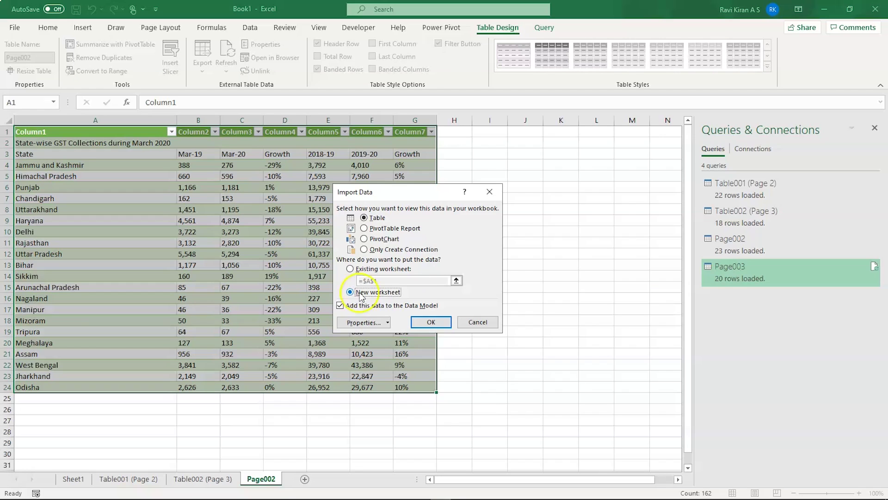
left_click(422, 322)
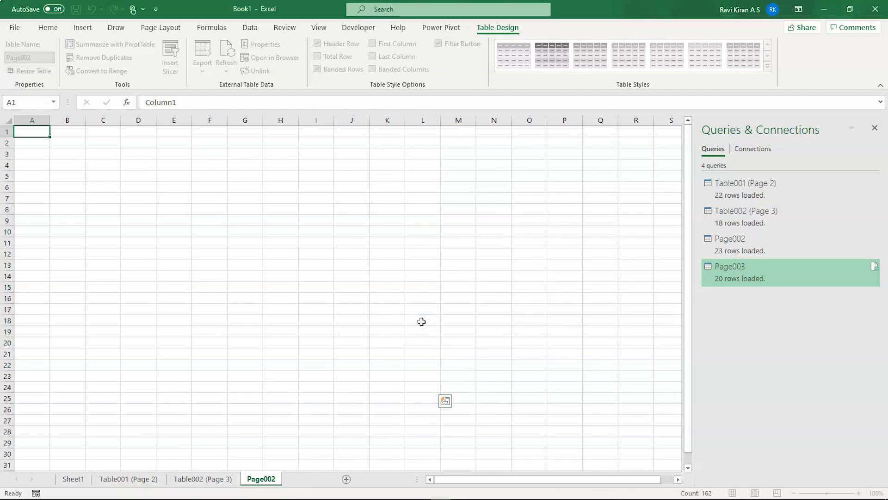